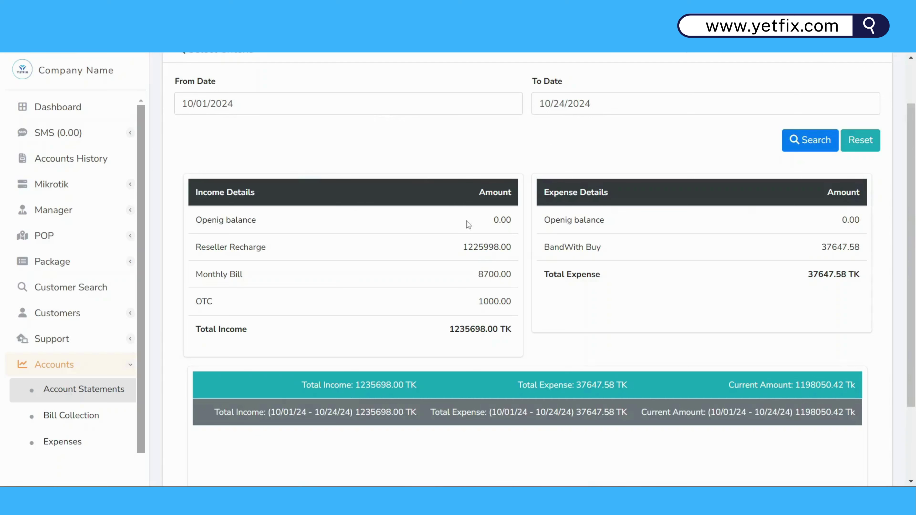
# Step: Review the individual income and expense amounts in the account statement for 10/01/2024 to 10/24/2024
pyautogui.doubleClick(506, 218)
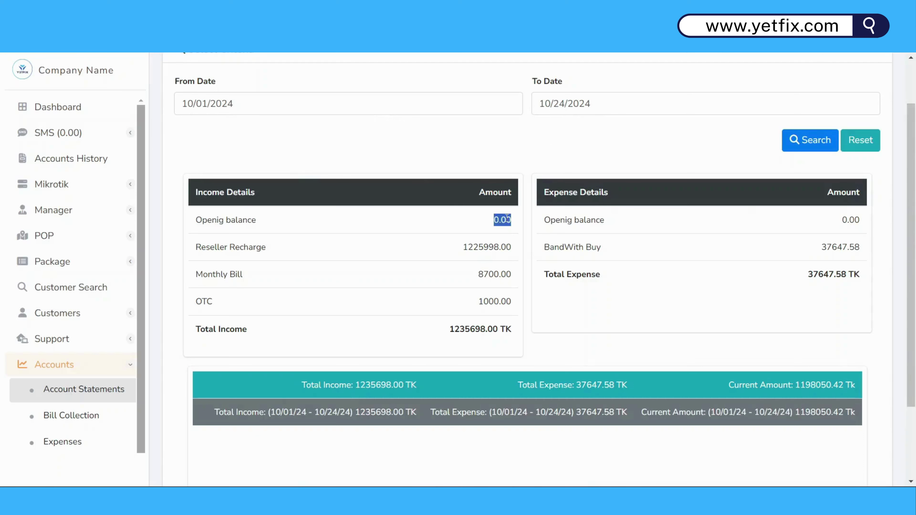
pyautogui.doubleClick(501, 249)
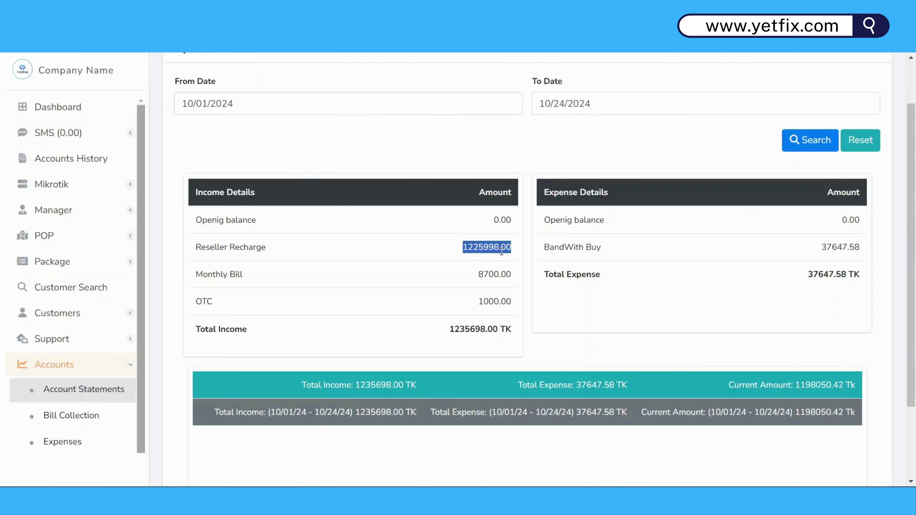
pyautogui.doubleClick(493, 275)
pyautogui.doubleClick(496, 301)
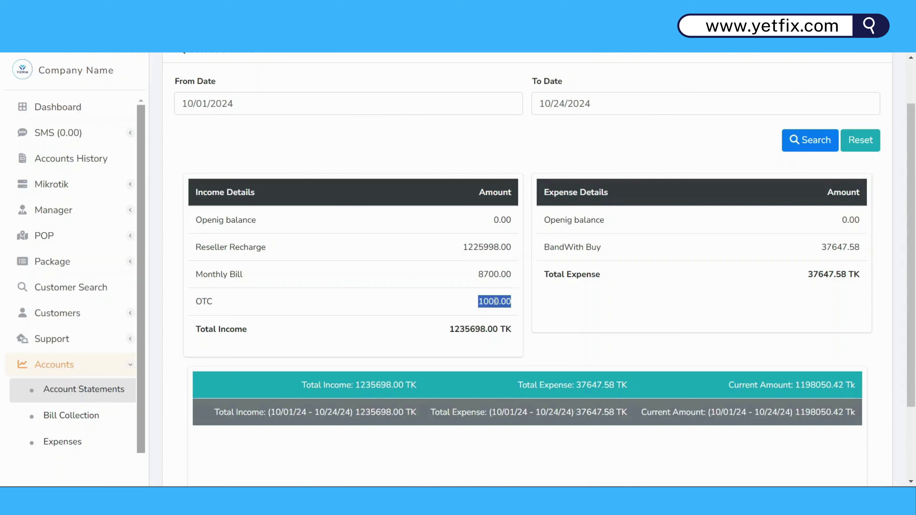
pyautogui.doubleClick(487, 330)
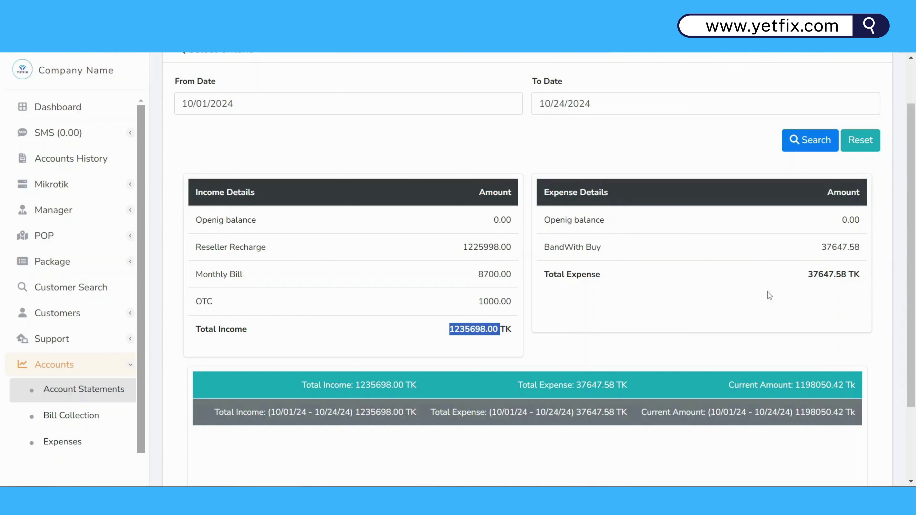
pyautogui.click(845, 255)
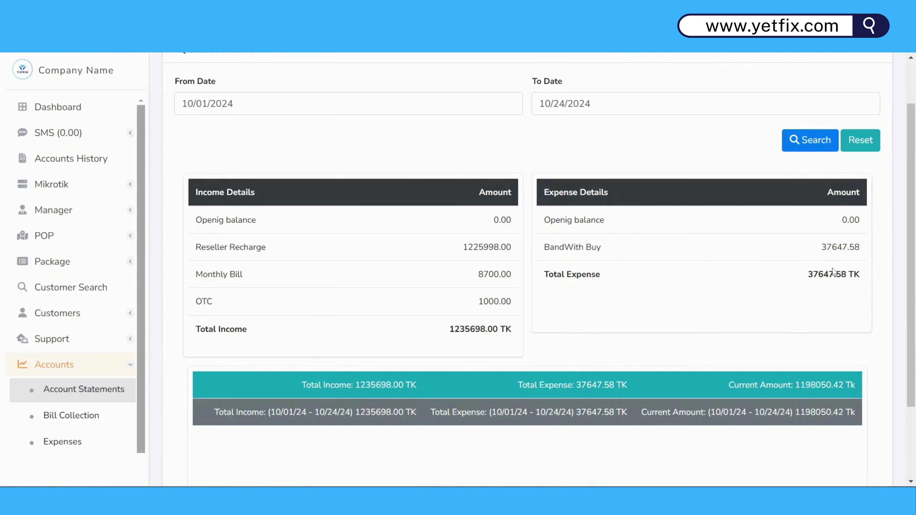
pyautogui.scroll(2, 757, 261)
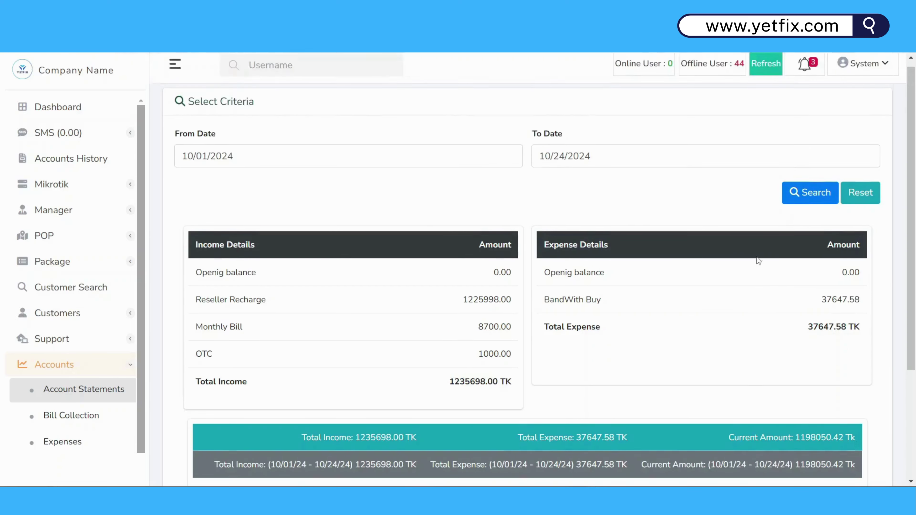
# Step: Examine the overall and date-range totals for income, expense and current amount in the statement summary
pyautogui.scroll(-5, 629, 285)
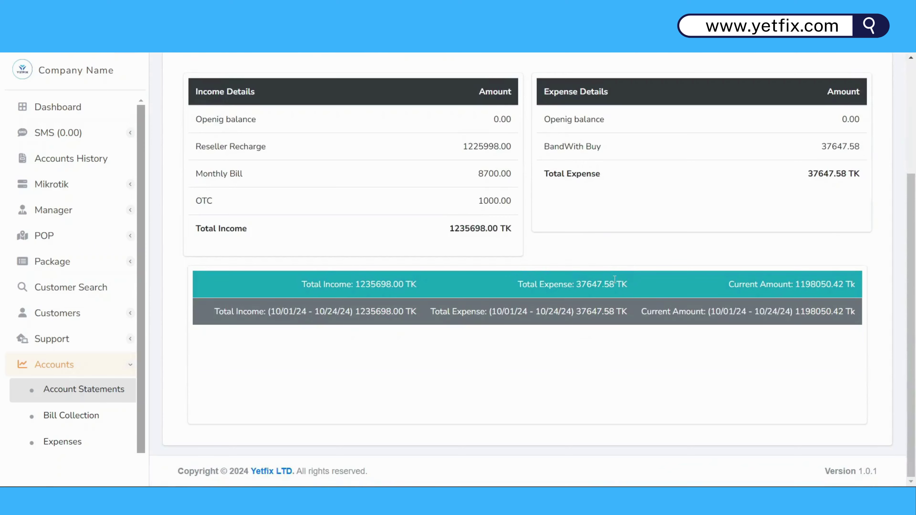
pyautogui.scroll(2, 614, 279)
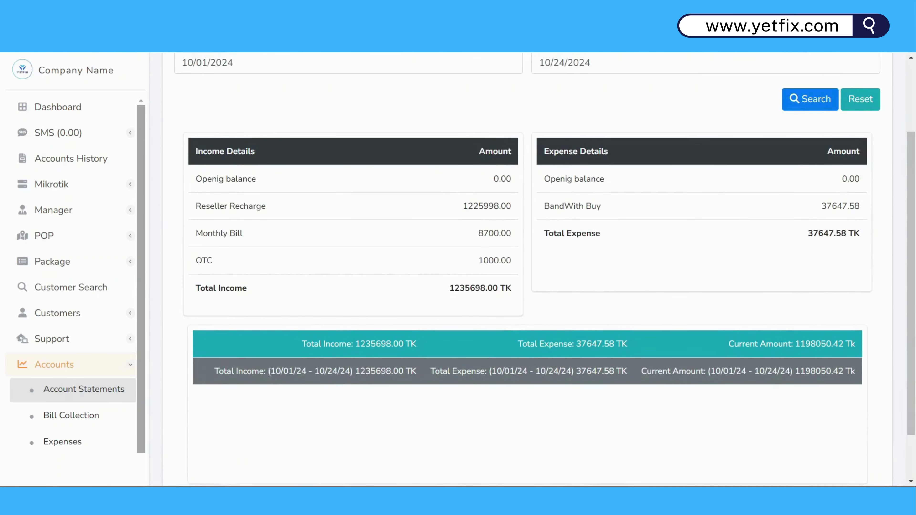
pyautogui.moveTo(282, 373); pyautogui.dragTo(603, 371)
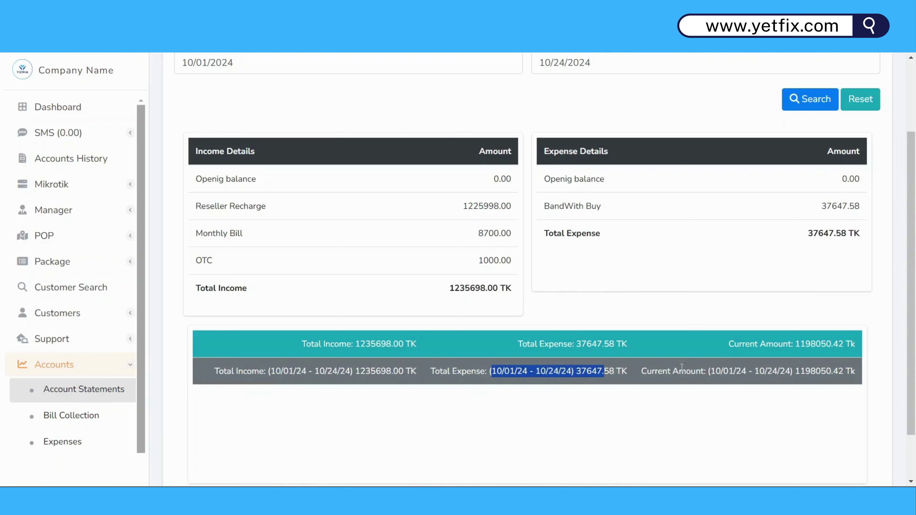
pyautogui.moveTo(751, 372); pyautogui.dragTo(850, 371)
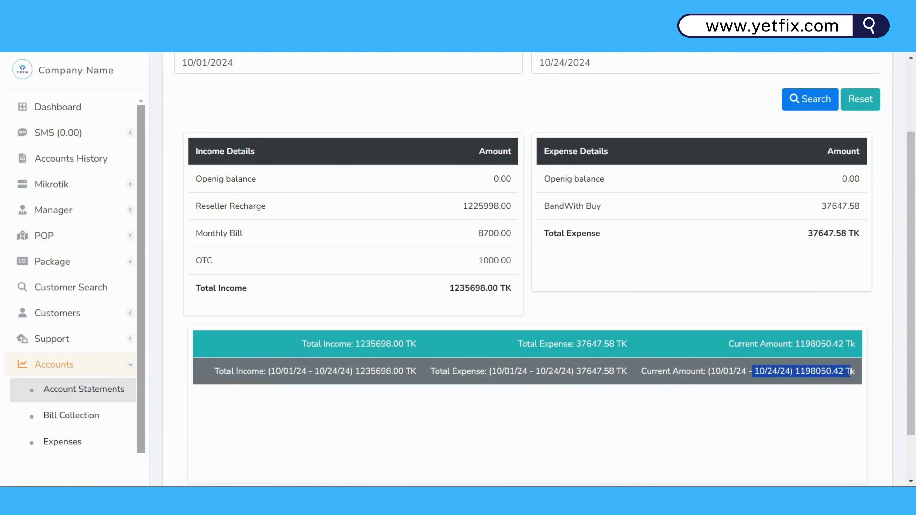
pyautogui.tripleClick(559, 341)
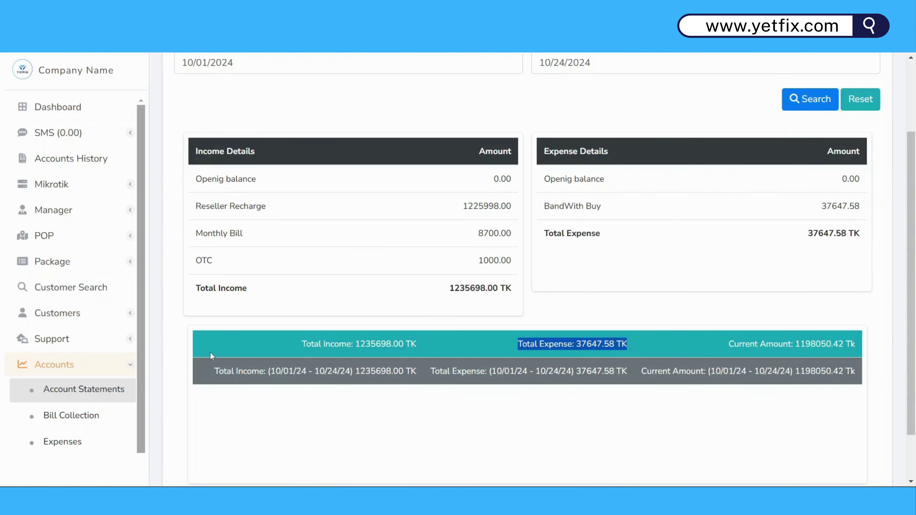
# Step: Open the customer bill collection list, try its print option, and preview the first customer's invoice without printing it
pyautogui.click(58, 416)
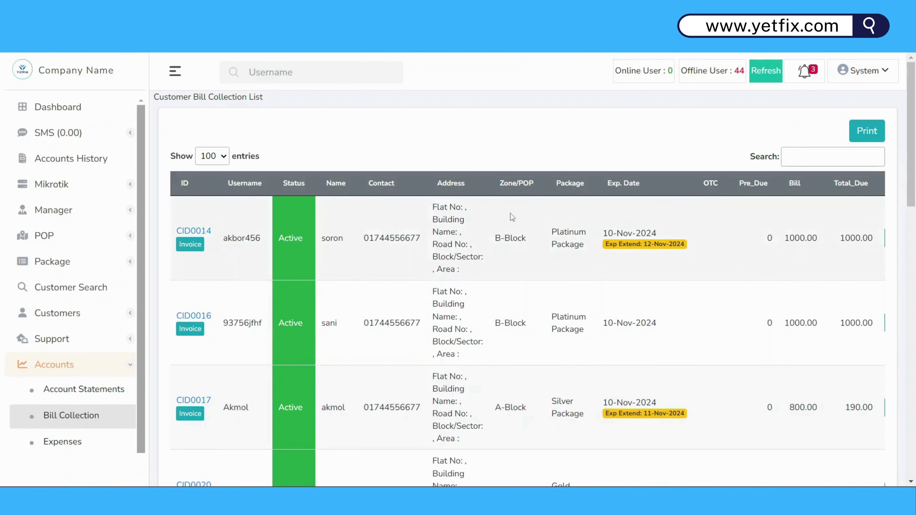
pyautogui.click(866, 132)
pyautogui.scroll(-2, 199, 285)
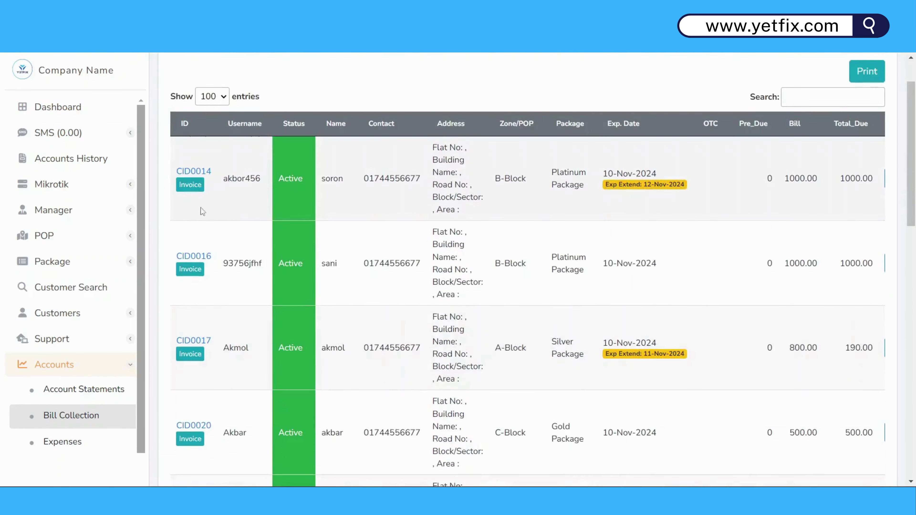
pyautogui.click(193, 190)
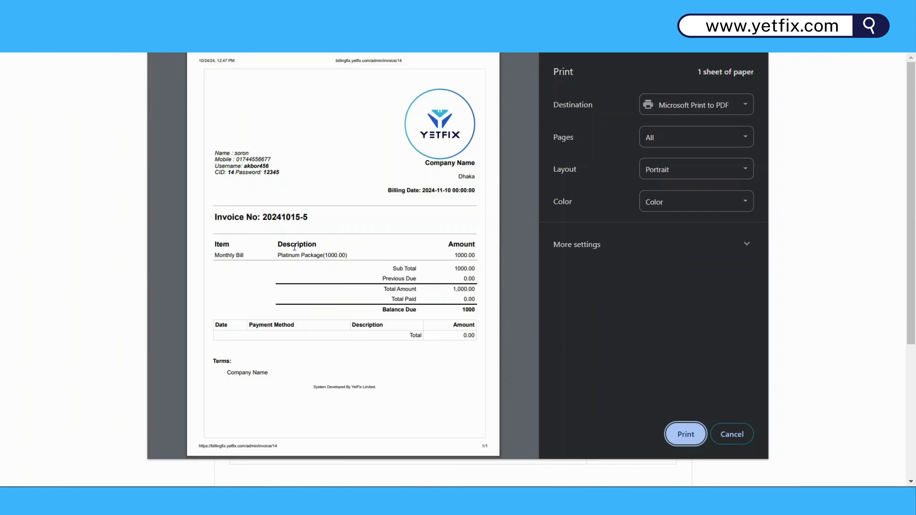
pyautogui.click(732, 434)
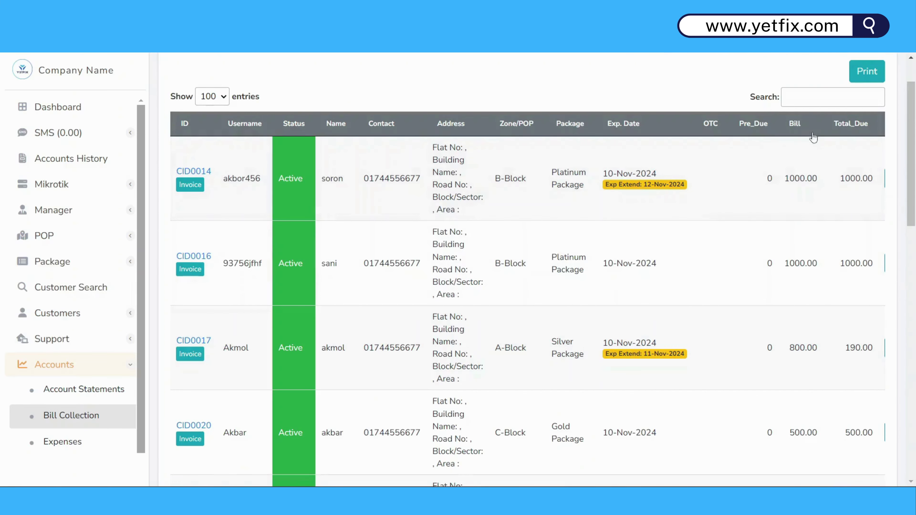
# Step: Look through the remaining customers in the bill collection list and open the Accounts expense list
pyautogui.scroll(-3, 493, 283)
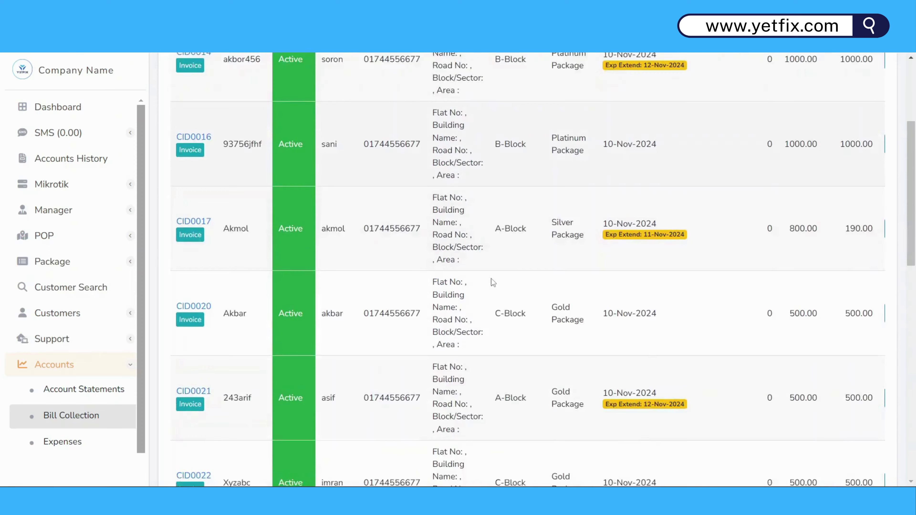
pyautogui.scroll(-3, 373, 294)
pyautogui.scroll(-2, 65, 350)
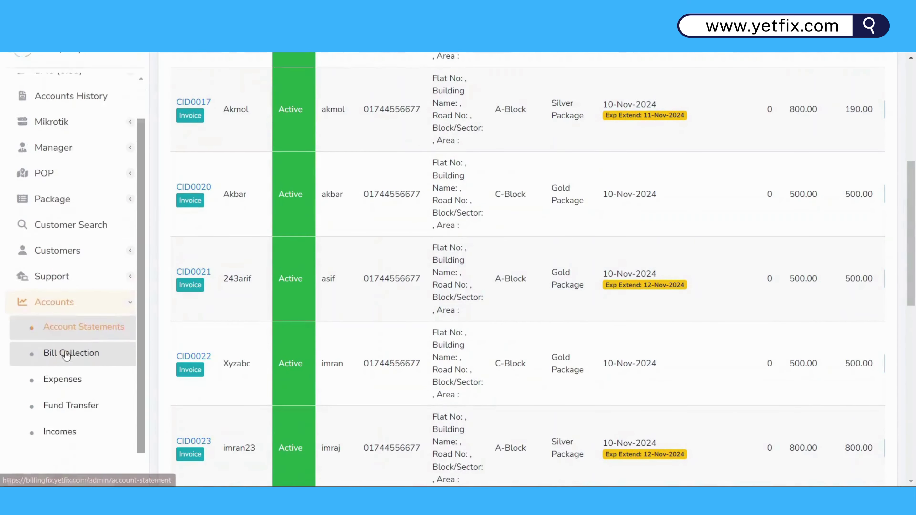
pyautogui.scroll(-3, 66, 346)
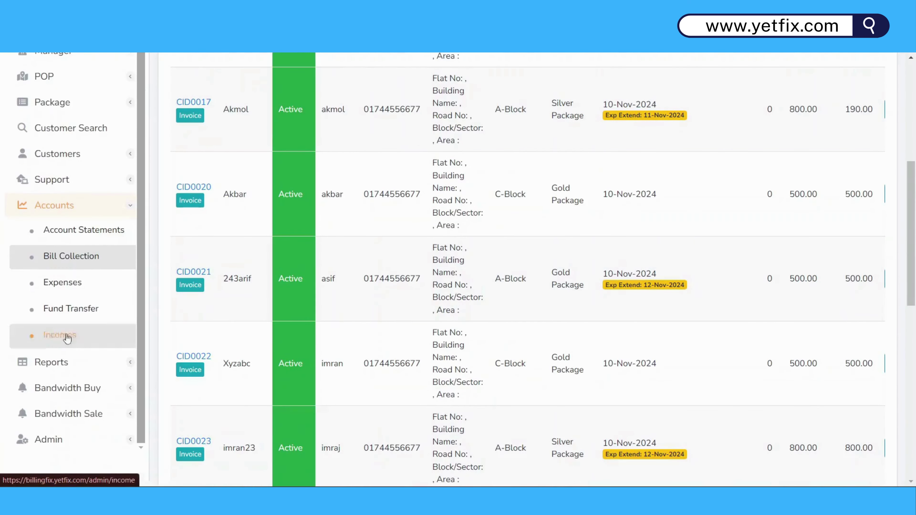
pyautogui.click(71, 292)
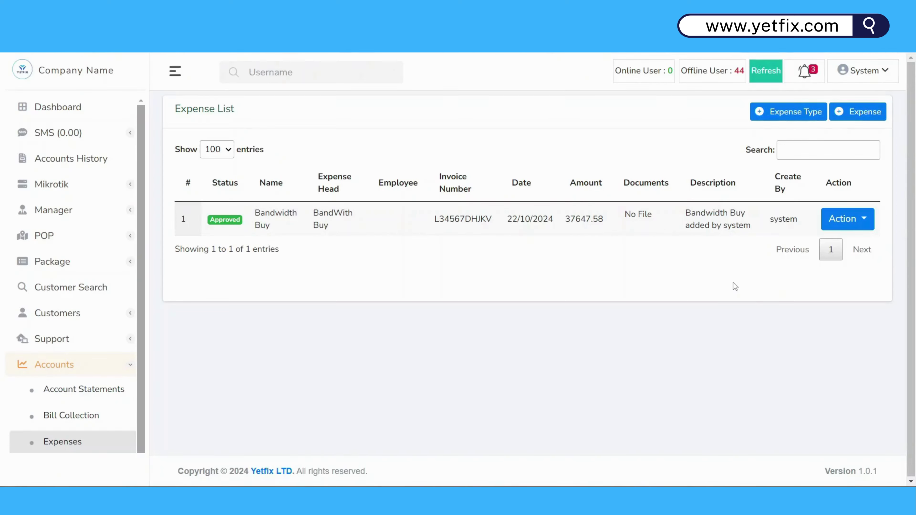
# Step: Open the expense type page and review its name field and the existing expense heads
pyautogui.click(804, 118)
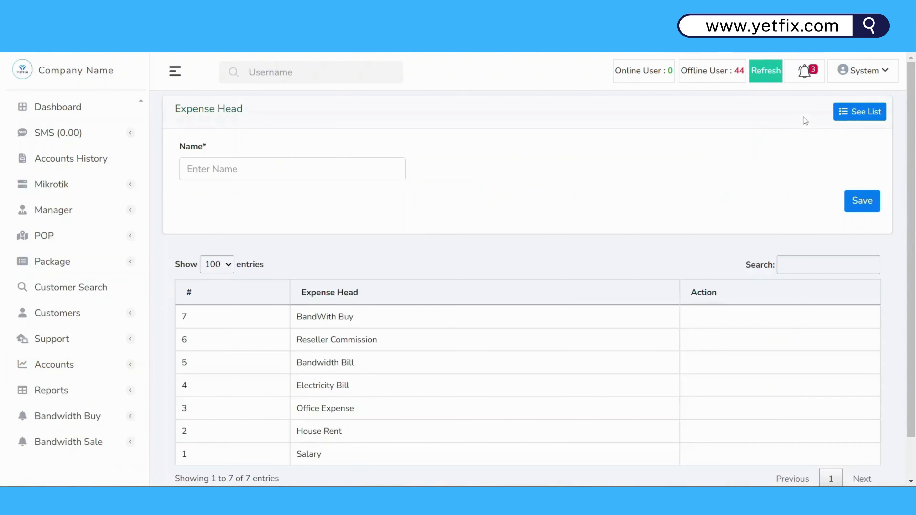
pyautogui.scroll(-2, 502, 313)
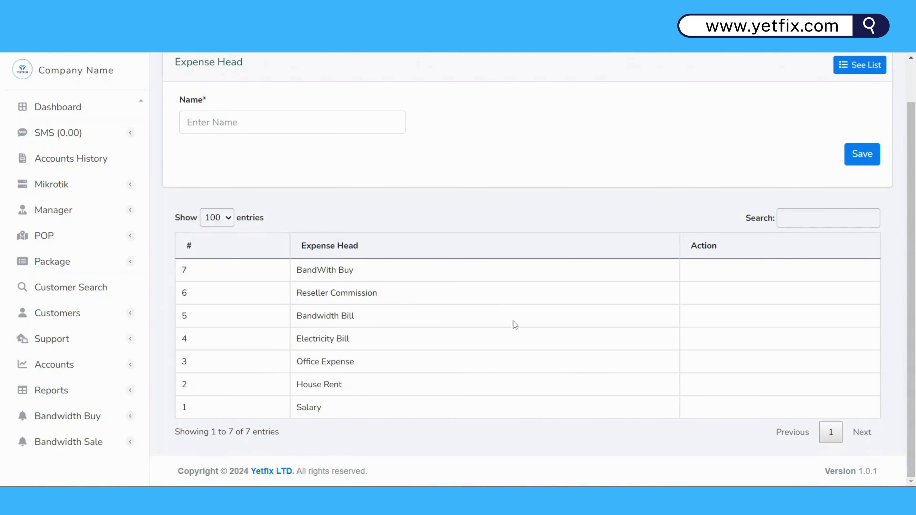
pyautogui.scroll(2, 546, 240)
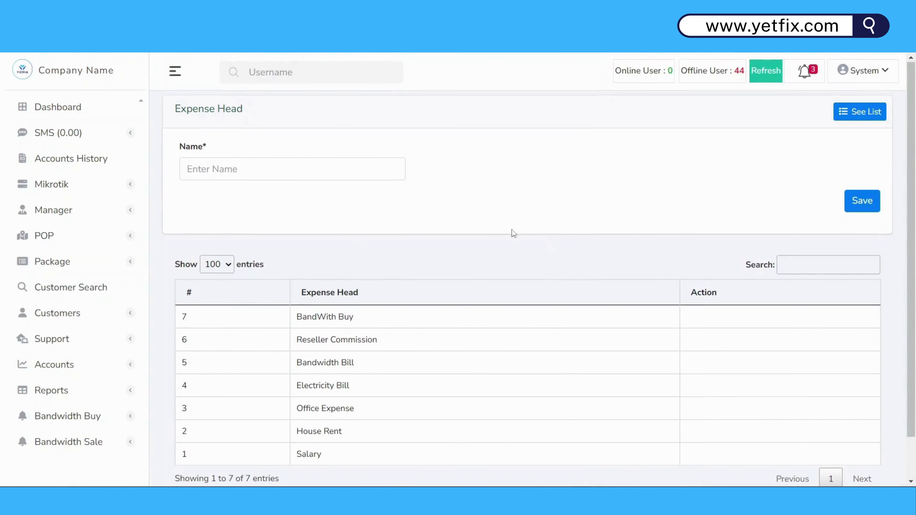
pyautogui.click(275, 172)
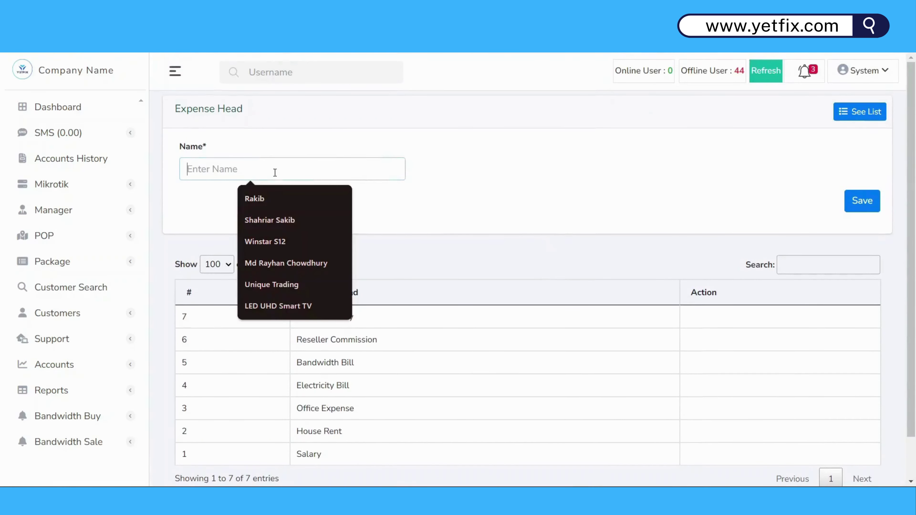
pyautogui.click(548, 189)
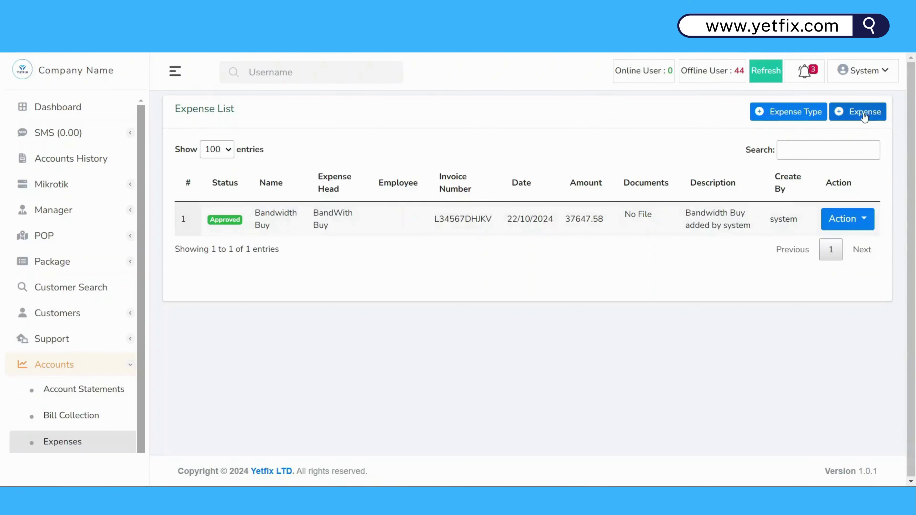
# Step: Start a new expense under the Salary head, select the employee, and enter the employee's name as the expense title
pyautogui.click(864, 115)
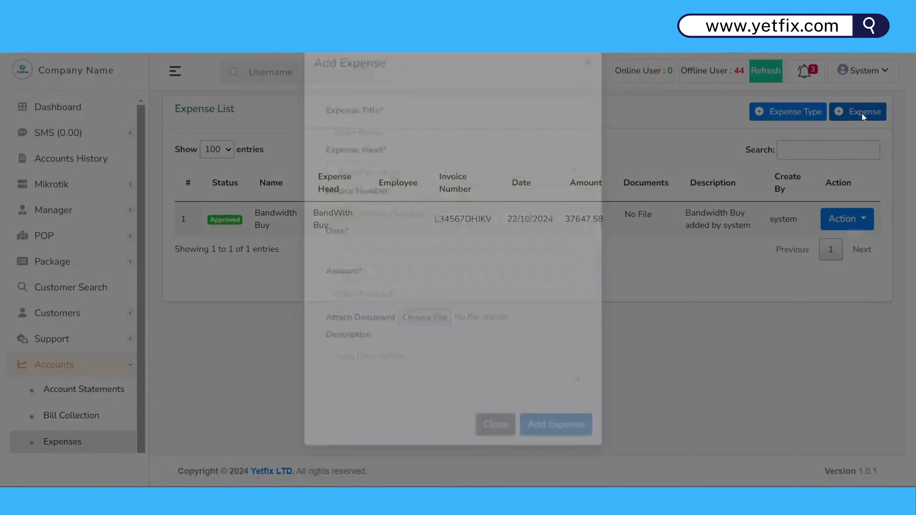
pyautogui.click(459, 162)
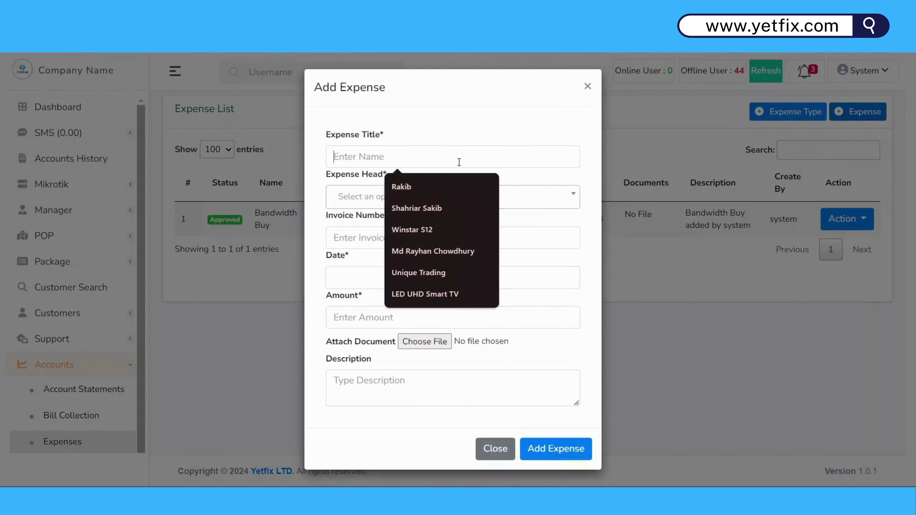
pyautogui.click(450, 186)
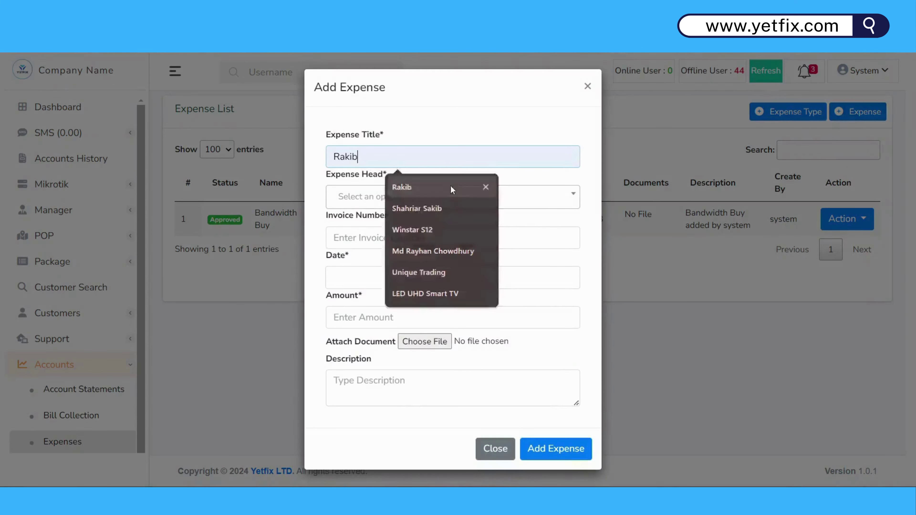
pyautogui.click(454, 197)
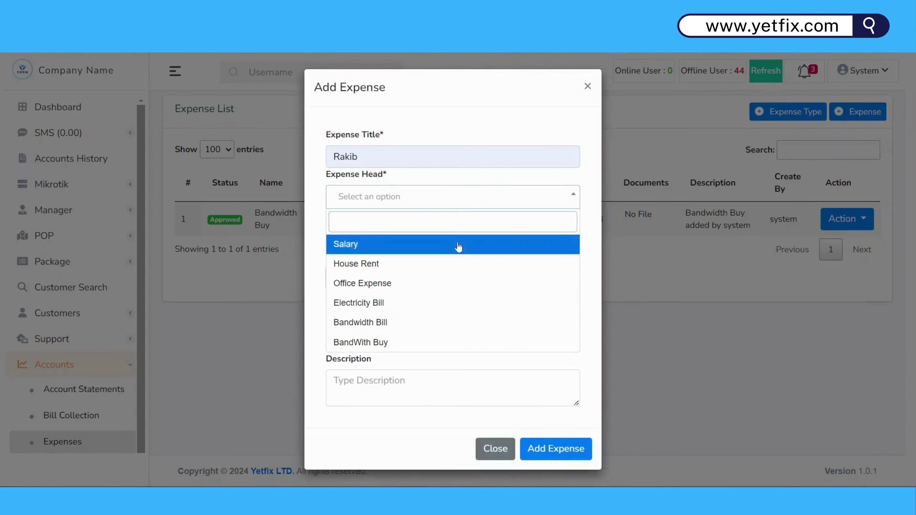
pyautogui.click(459, 252)
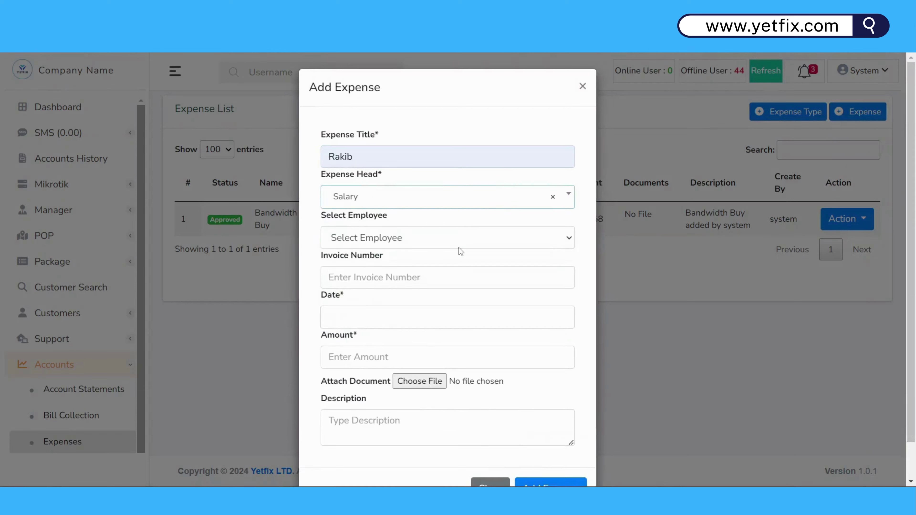
pyautogui.click(447, 234)
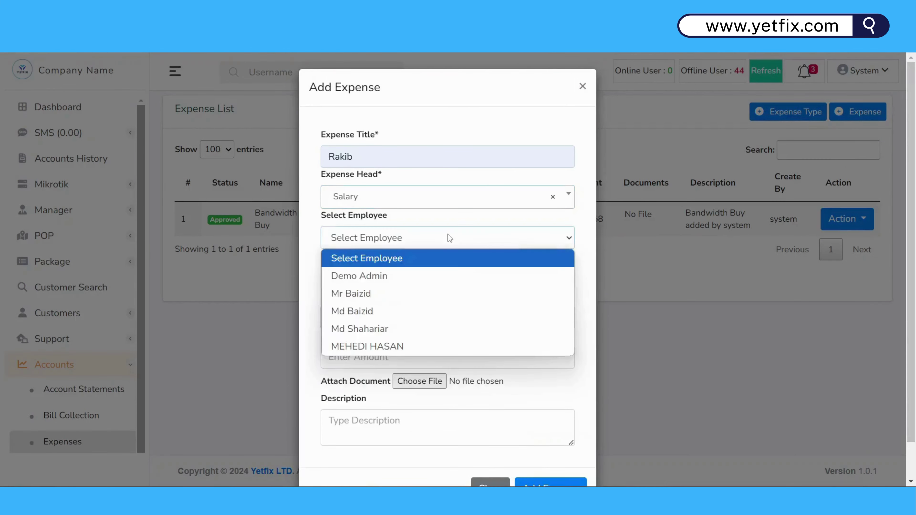
pyautogui.click(454, 292)
pyautogui.moveTo(390, 156); pyautogui.dragTo(264, 157)
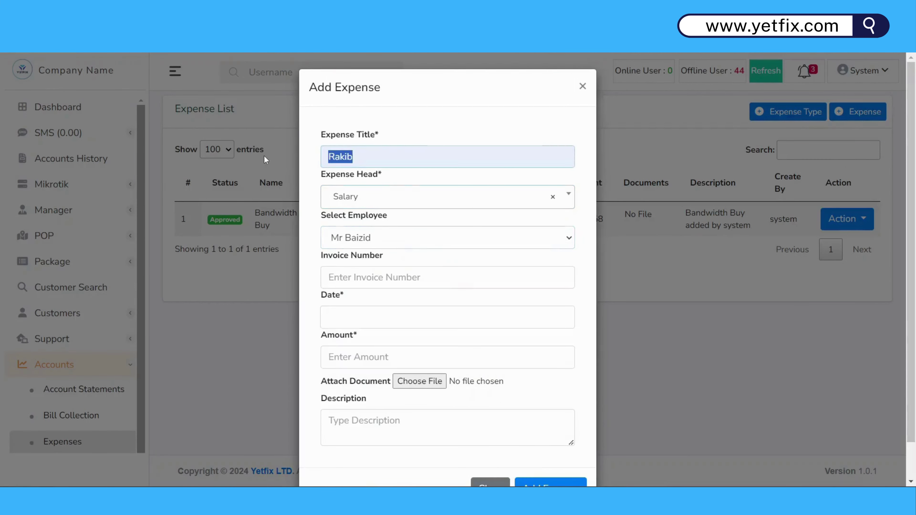
pyautogui.write('Baizid')
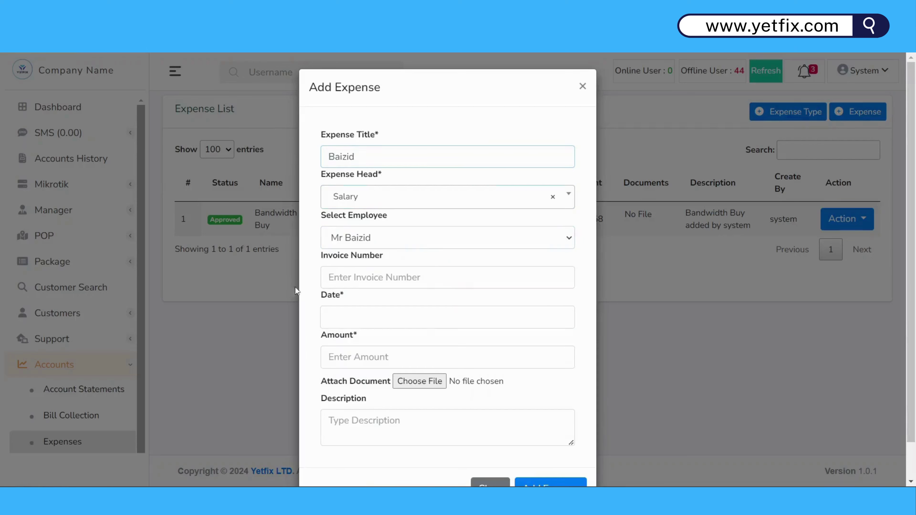
# Step: Set the new expense's date to 10/24/2024
pyautogui.click(388, 280)
pyautogui.click(351, 321)
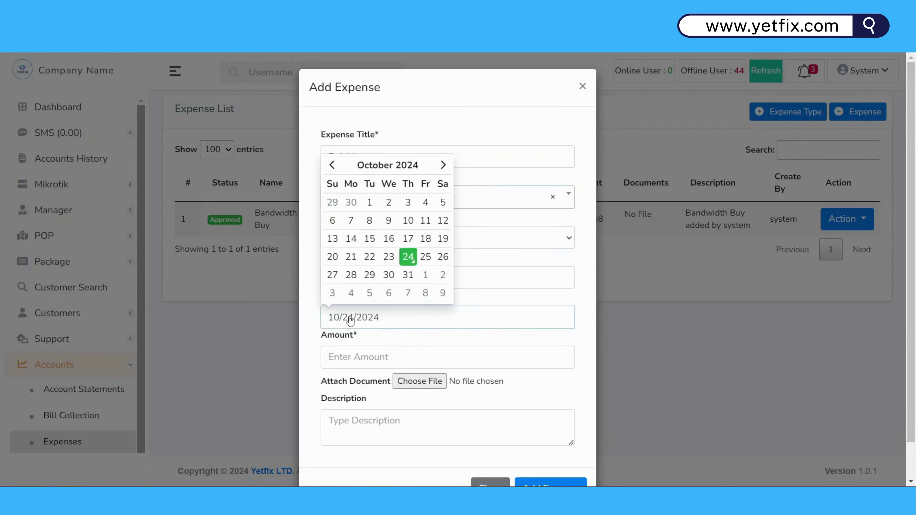
pyautogui.click(612, 343)
pyautogui.click(612, 342)
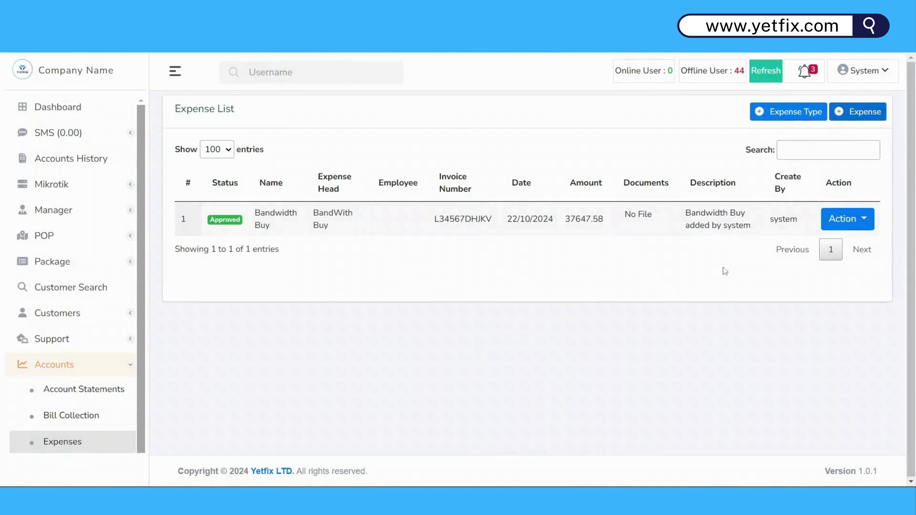
# Step: Review the fields of the expense form without submitting it, and check the existing bandwidth expense's approval status in the list
pyautogui.click(871, 117)
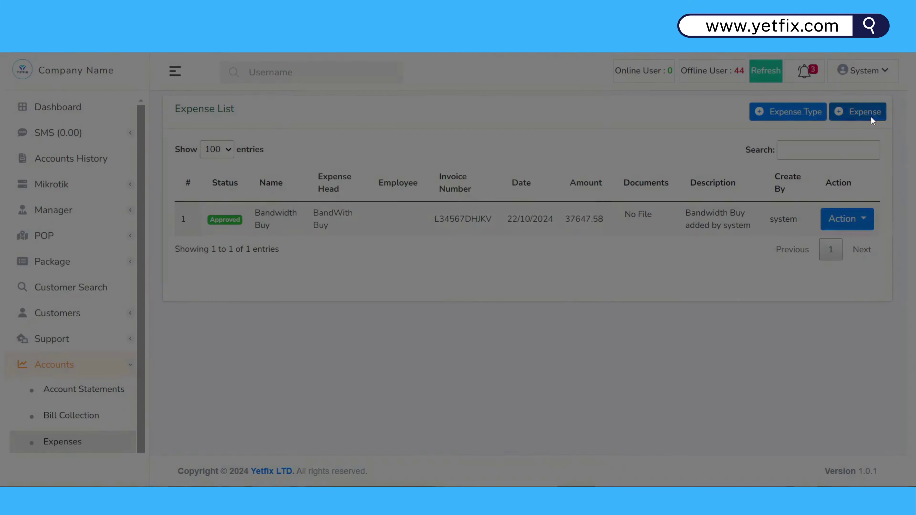
pyautogui.click(389, 357)
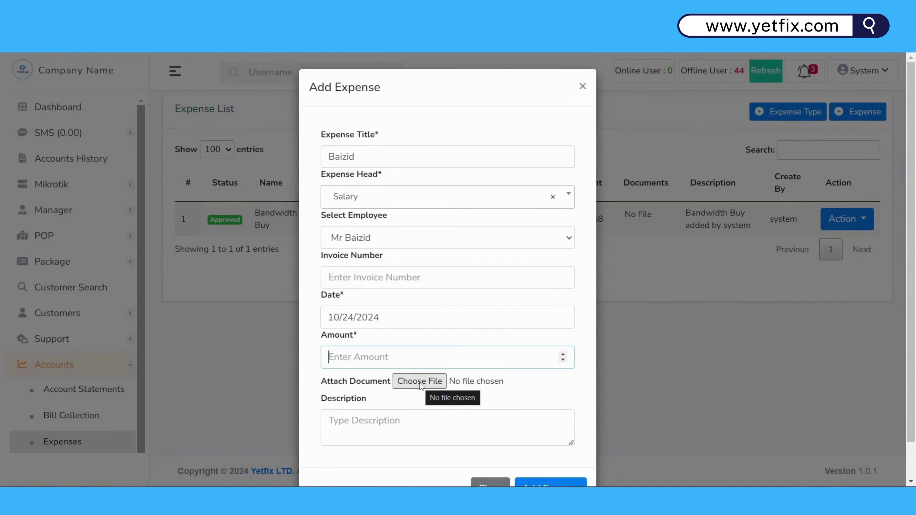
pyautogui.scroll(-1, 469, 397)
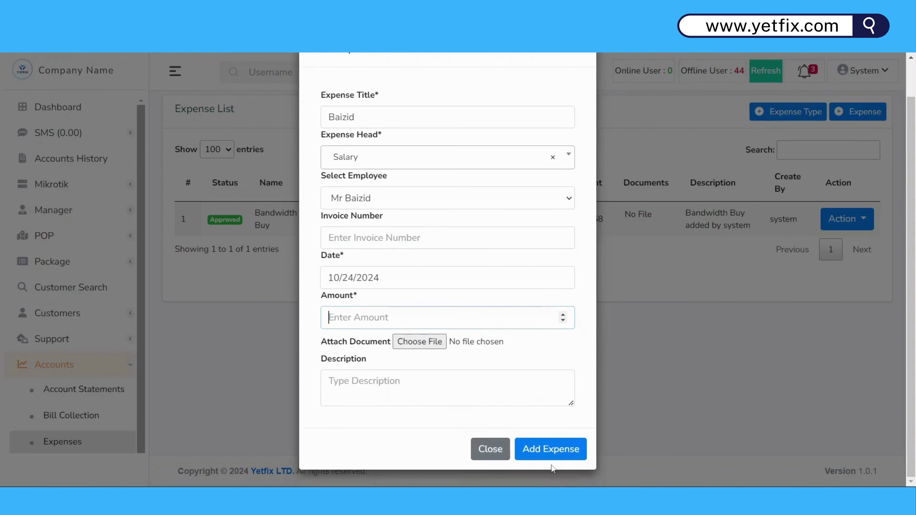
pyautogui.scroll(1, 505, 177)
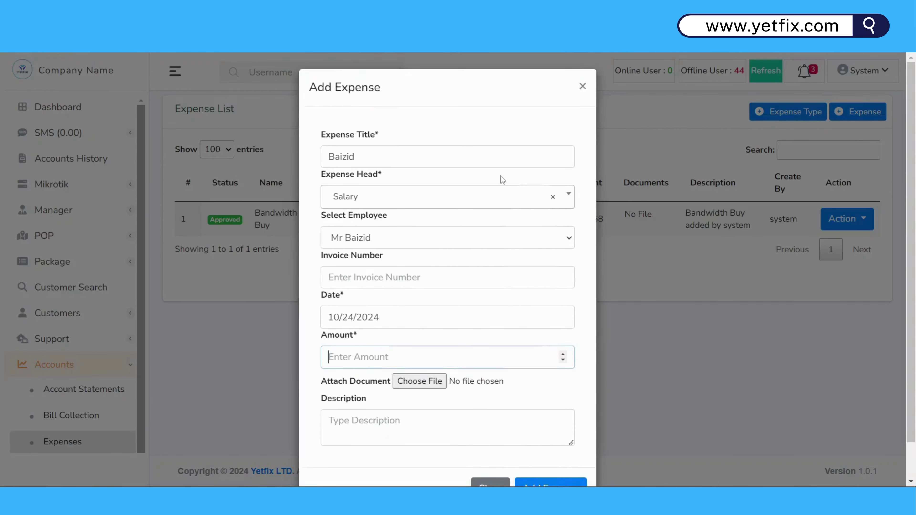
pyautogui.click(583, 87)
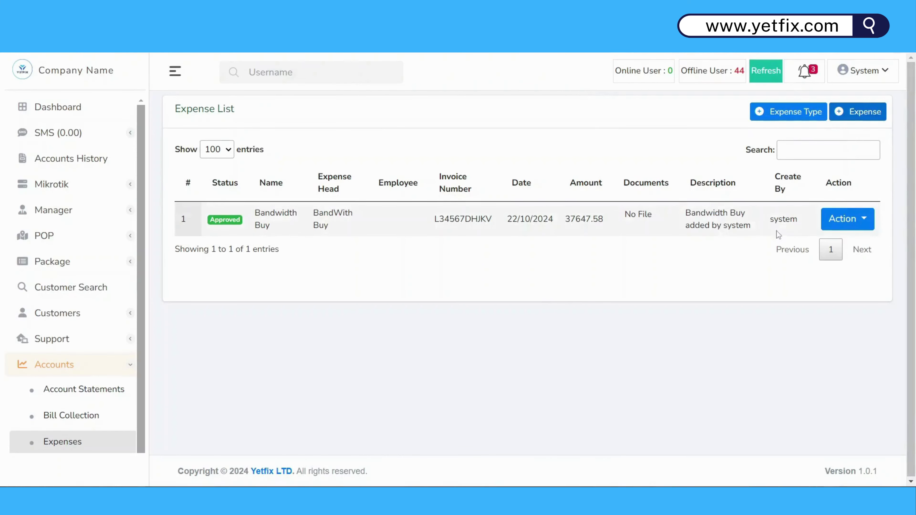
pyautogui.doubleClick(214, 218)
pyautogui.click(725, 267)
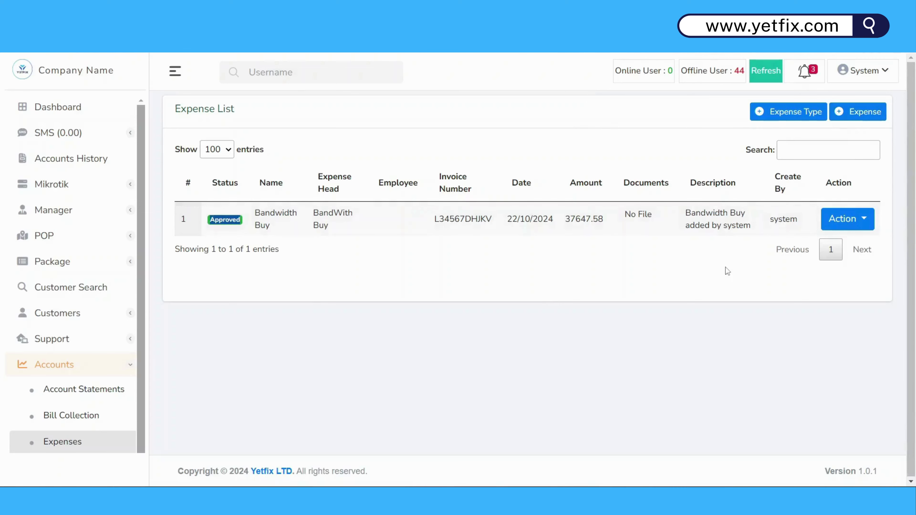
# Step: Reopen the salary expense form, pick the first suggested invoice number, set the amount to 15000, and submit the expense
pyautogui.click(869, 112)
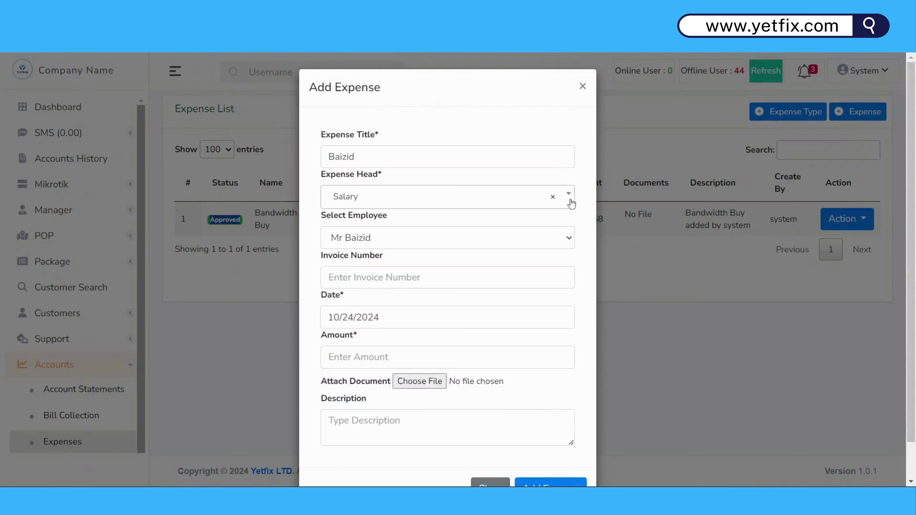
pyautogui.click(418, 284)
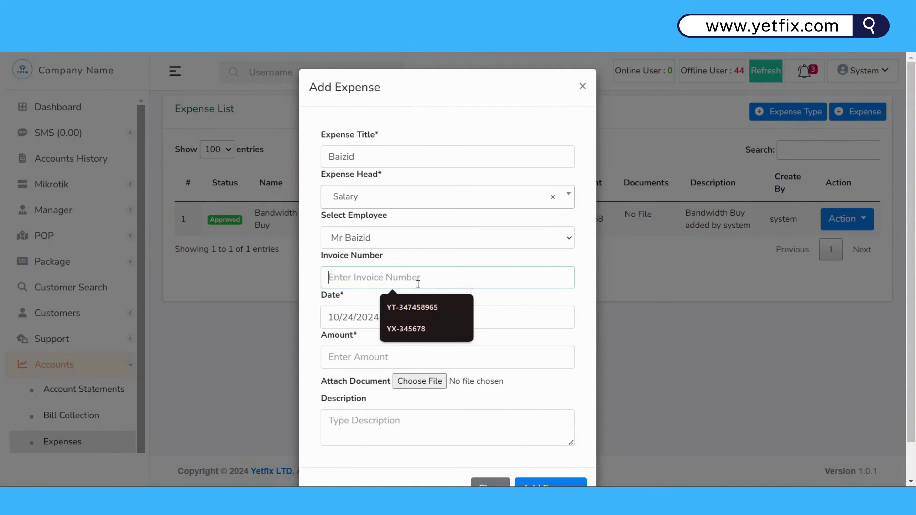
pyautogui.click(421, 305)
pyautogui.scroll(-1, 421, 304)
pyautogui.click(396, 317)
pyautogui.write('1500')
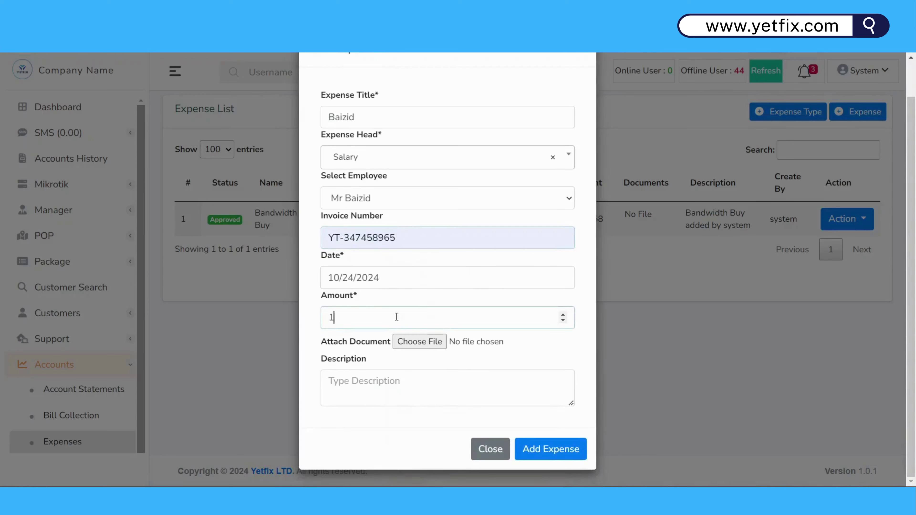
pyautogui.write('0')
pyautogui.click(568, 455)
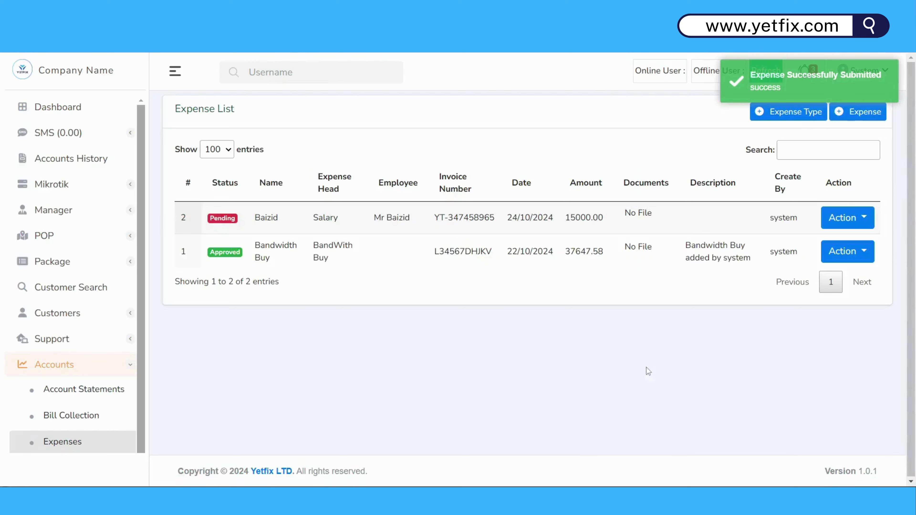
# Step: Approve the pending salary expense in the expense list and confirm the approval
pyautogui.click(865, 219)
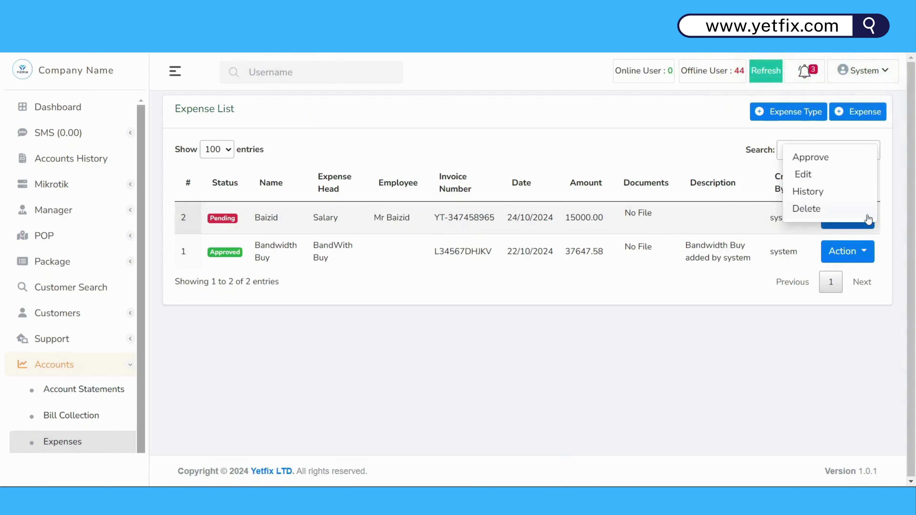
pyautogui.click(832, 158)
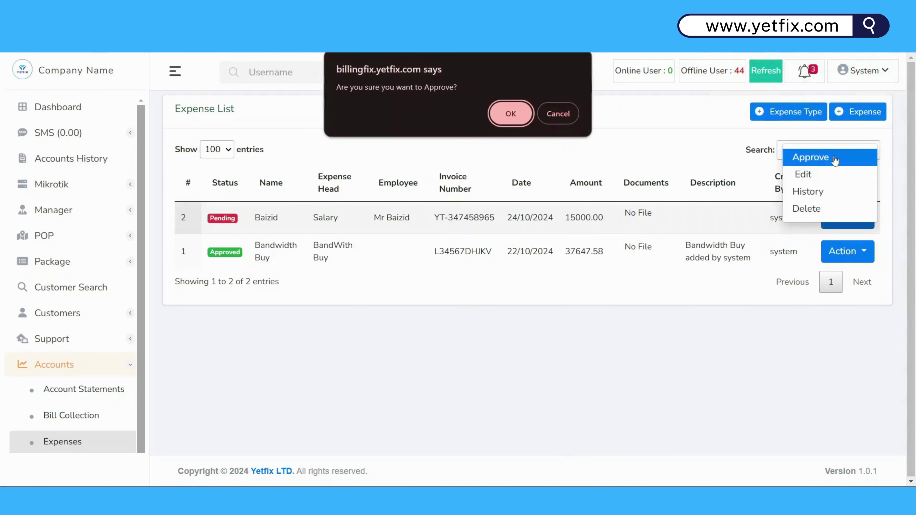
pyautogui.click(509, 122)
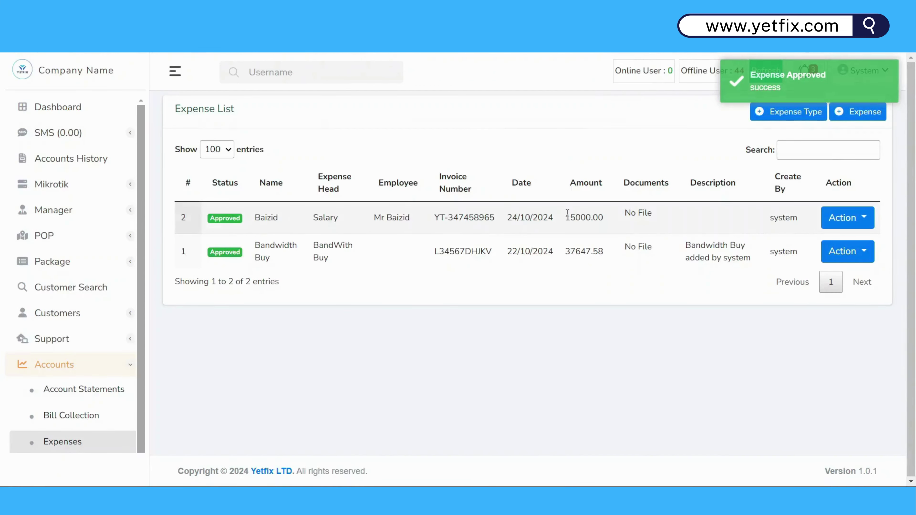
# Step: Open the Incomes list under Accounts and view the form for adding a new income
pyautogui.scroll(-1, 77, 332)
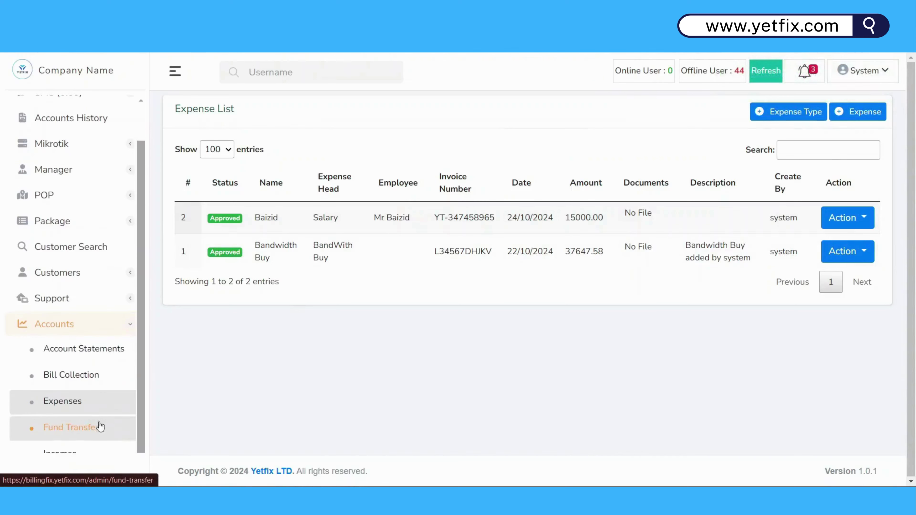
pyautogui.scroll(-3, 100, 427)
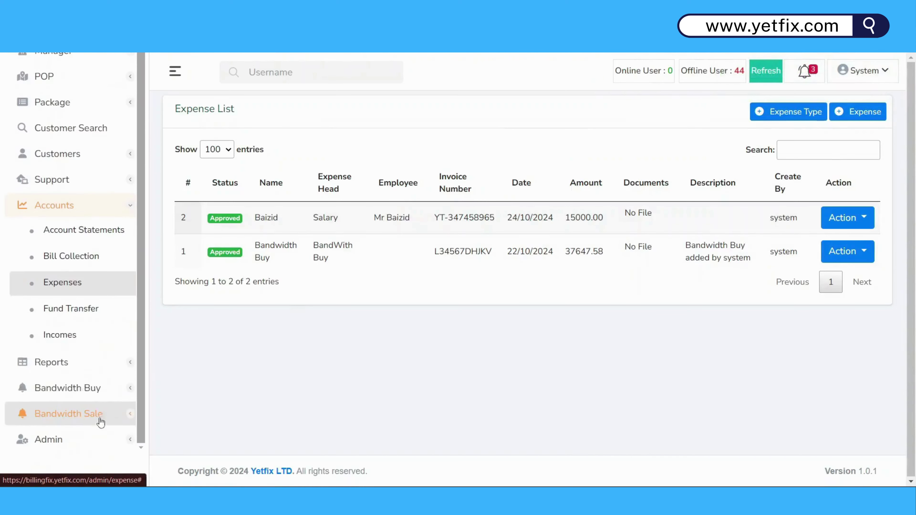
pyautogui.click(87, 338)
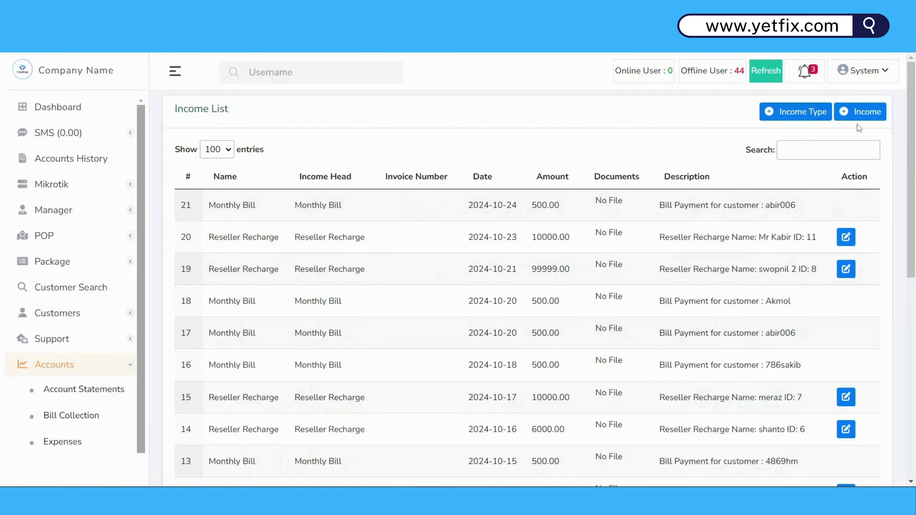
pyautogui.click(861, 119)
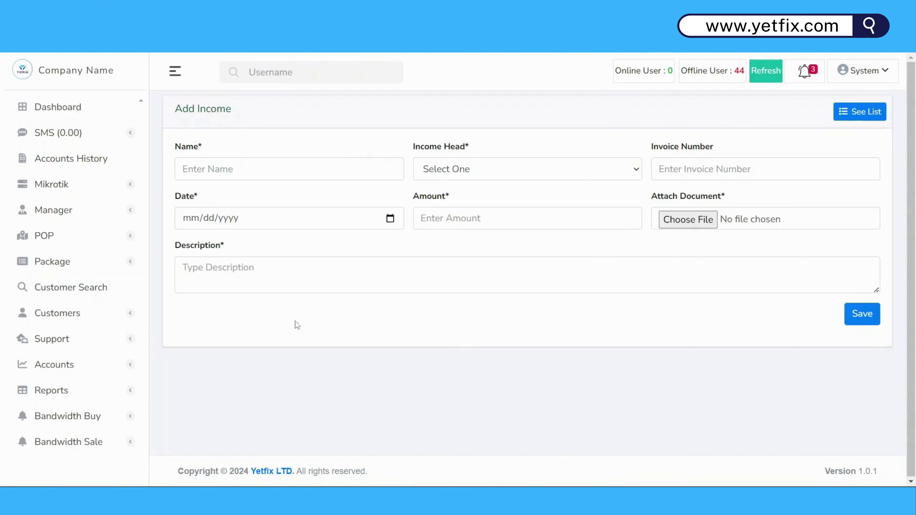
# Step: Open the Fund Transfer page under Accounts and review the senders and recipients of past transfers
pyautogui.click(109, 368)
pyautogui.scroll(-1, 108, 375)
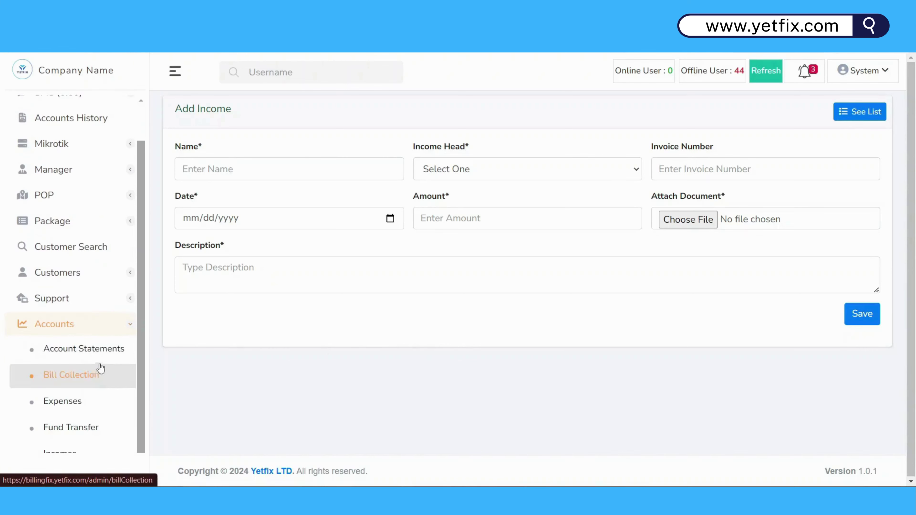
pyautogui.scroll(-2, 101, 365)
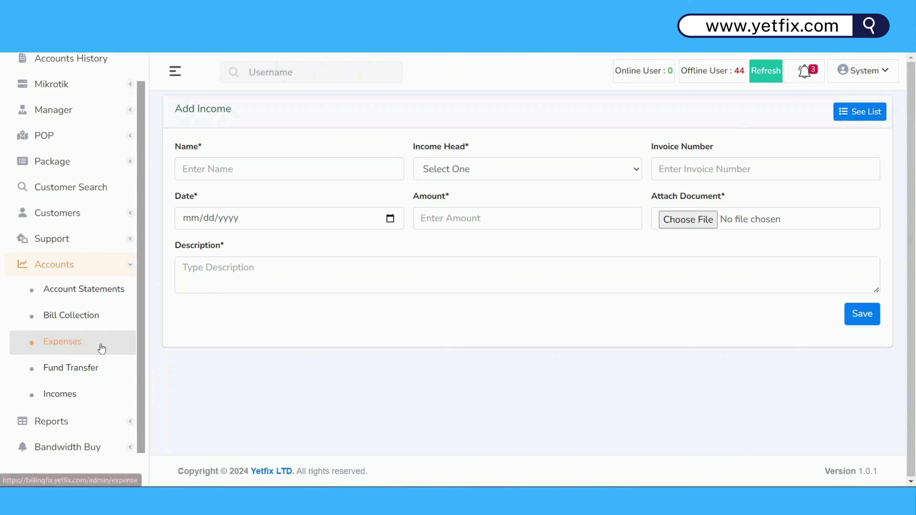
pyautogui.click(88, 379)
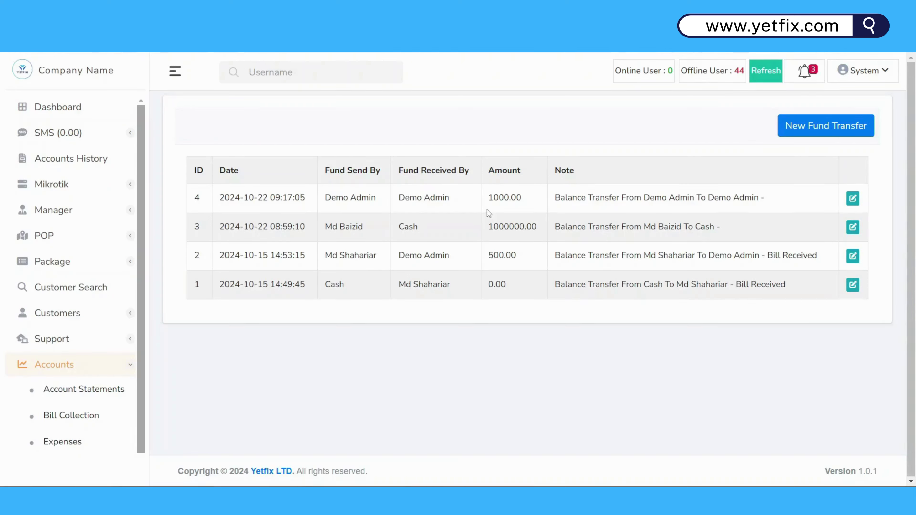
pyautogui.tripleClick(345, 226)
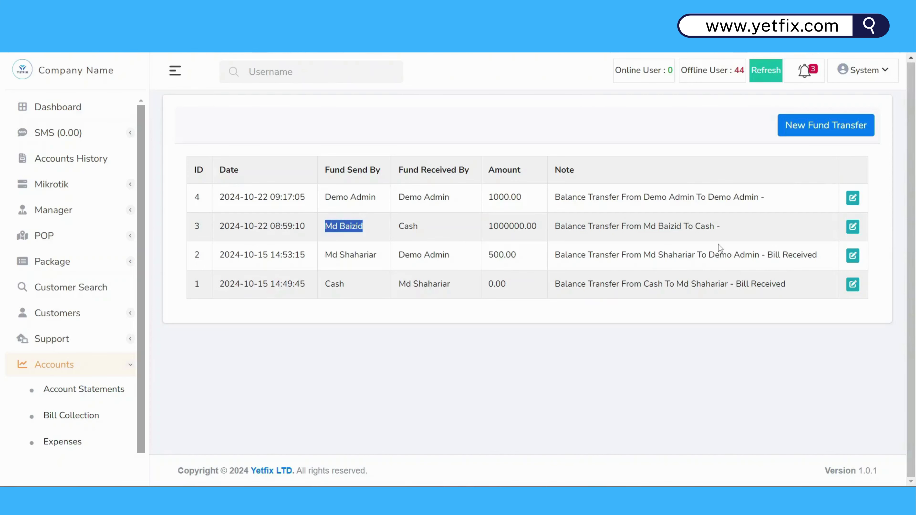
# Step: Start a new fund transfer with the salaried employee as the sender and Demo Admin as the recipient
pyautogui.click(838, 132)
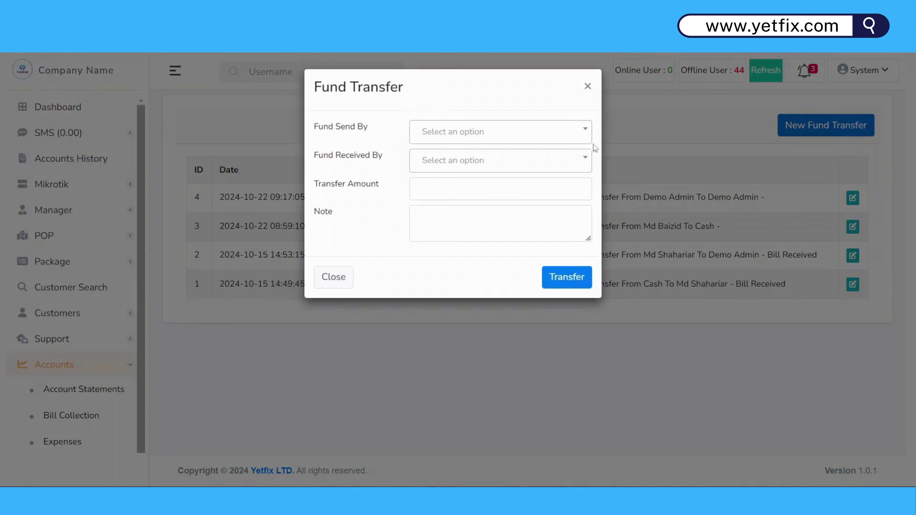
pyautogui.click(566, 139)
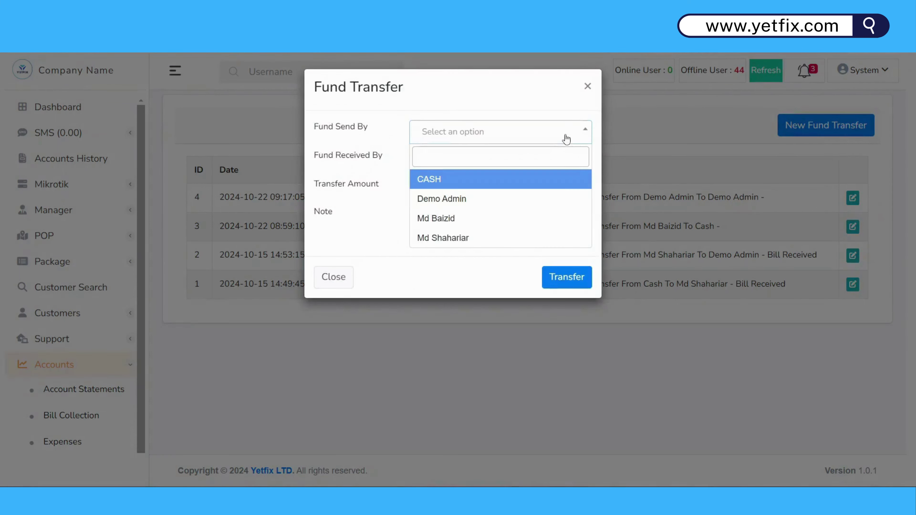
pyautogui.click(469, 227)
pyautogui.click(482, 163)
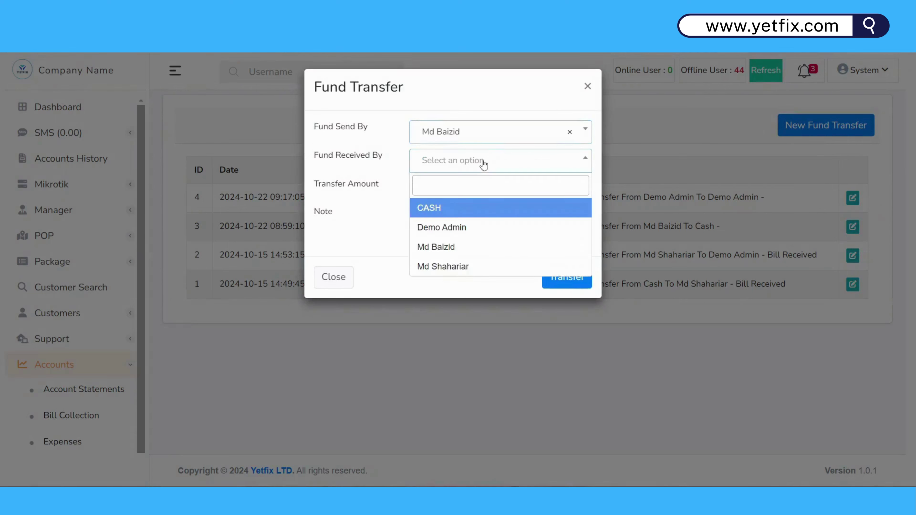
pyautogui.click(483, 228)
# Step: Set the transfer amount to 10000, add the note "bill received purpose", and submit the fund transfer
pyautogui.click(461, 195)
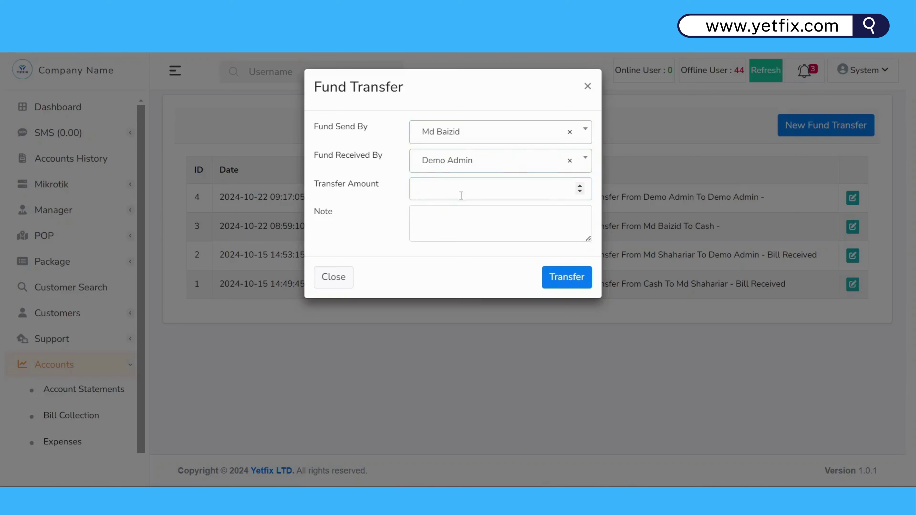
pyautogui.write('10000')
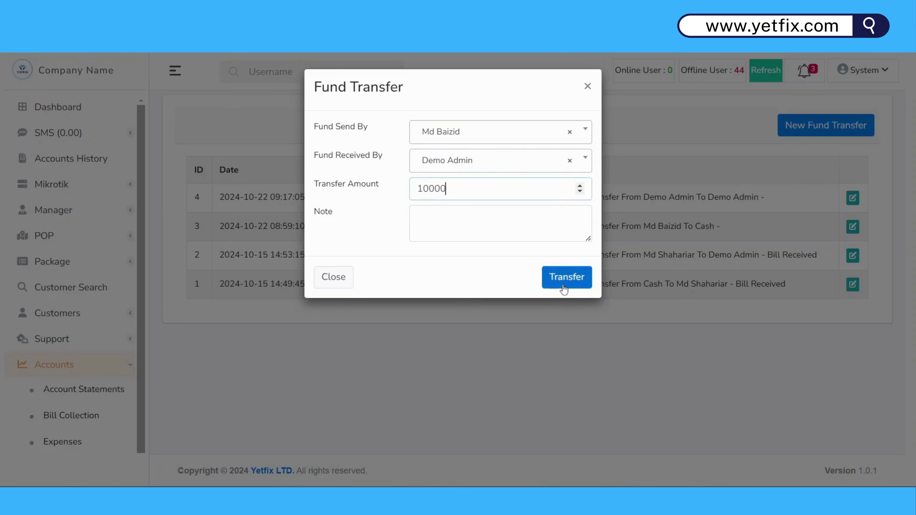
pyautogui.click(427, 223)
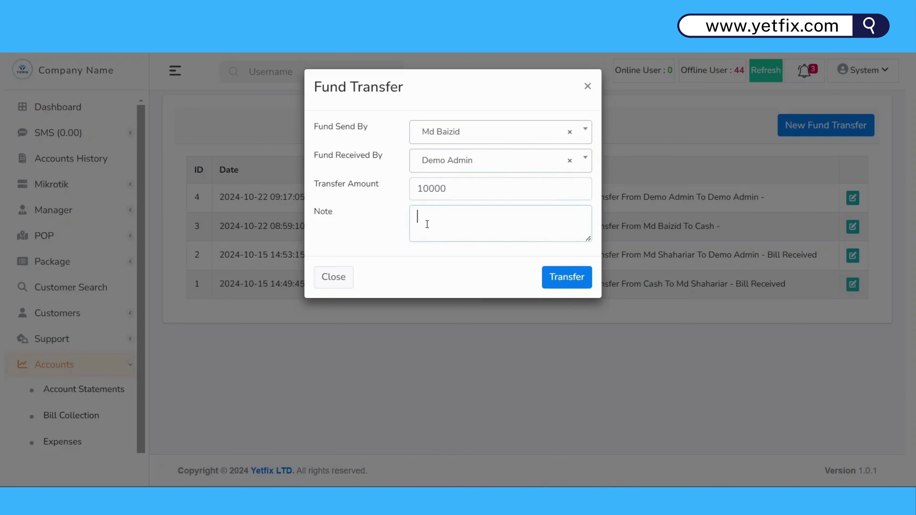
pyautogui.write('bill received purpose')
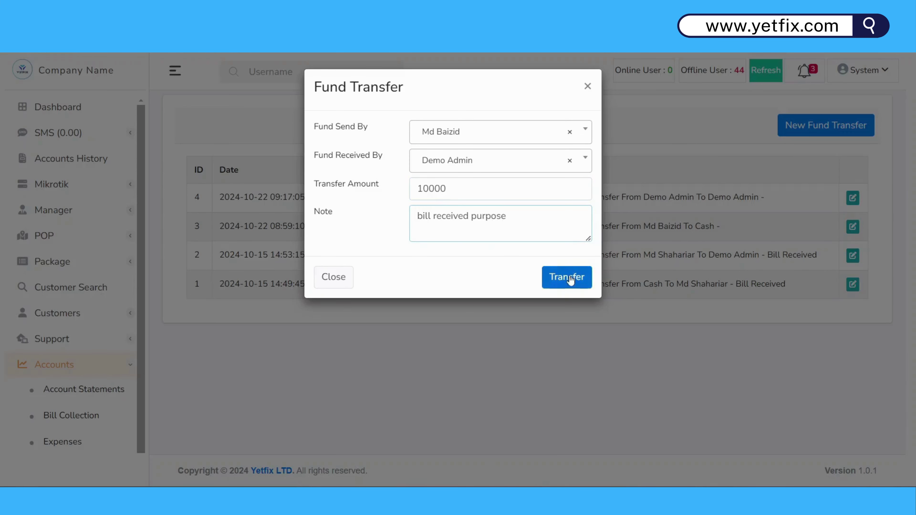
pyautogui.click(561, 279)
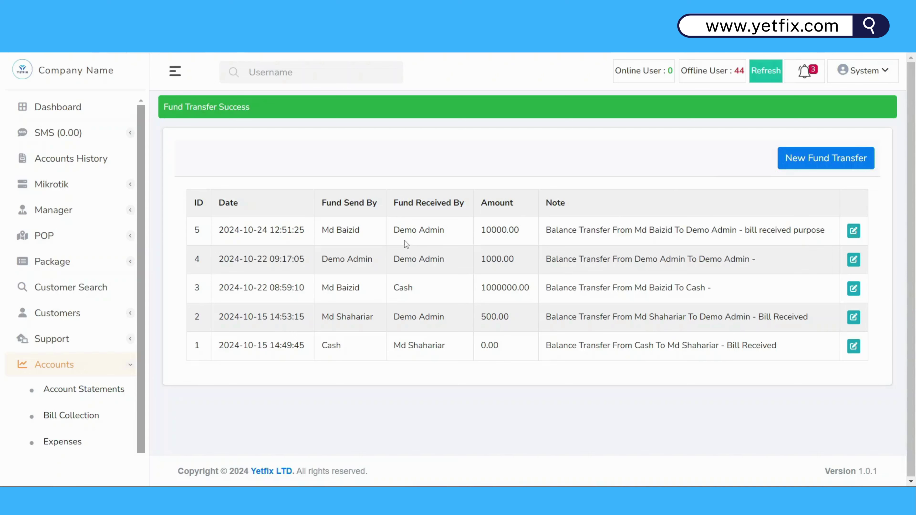
pyautogui.scroll(-3, 96, 336)
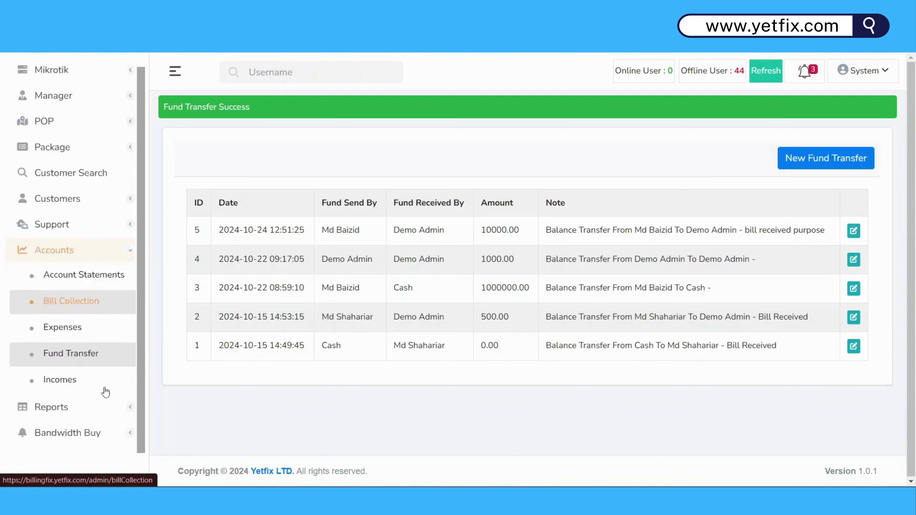
pyautogui.scroll(-1, 105, 392)
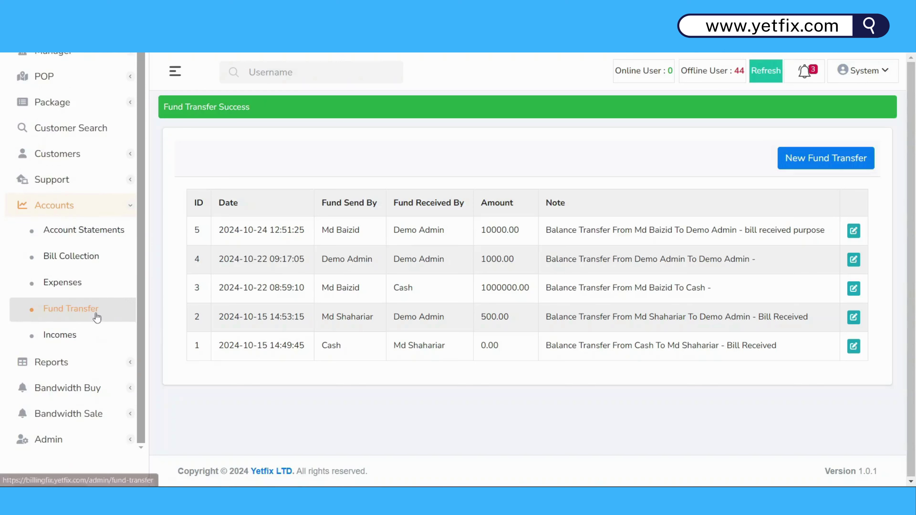